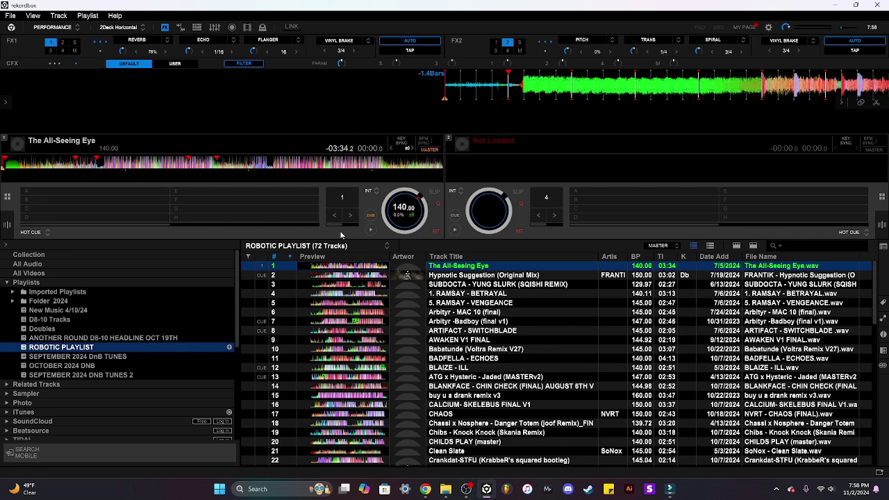
- Toggle deck 1's grid edit panel on and off, then switch to Export mode
{"action": "left_click", "coordinate": [7, 224]}
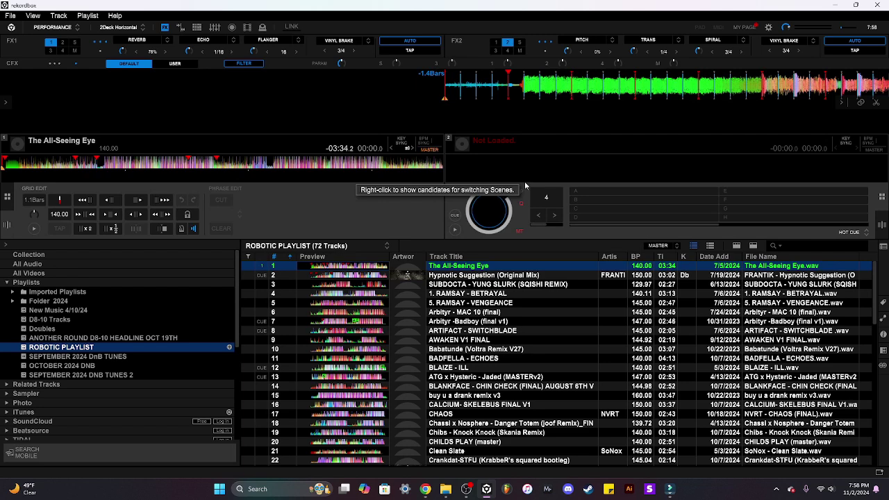
{"action": "left_click", "coordinate": [8, 198]}
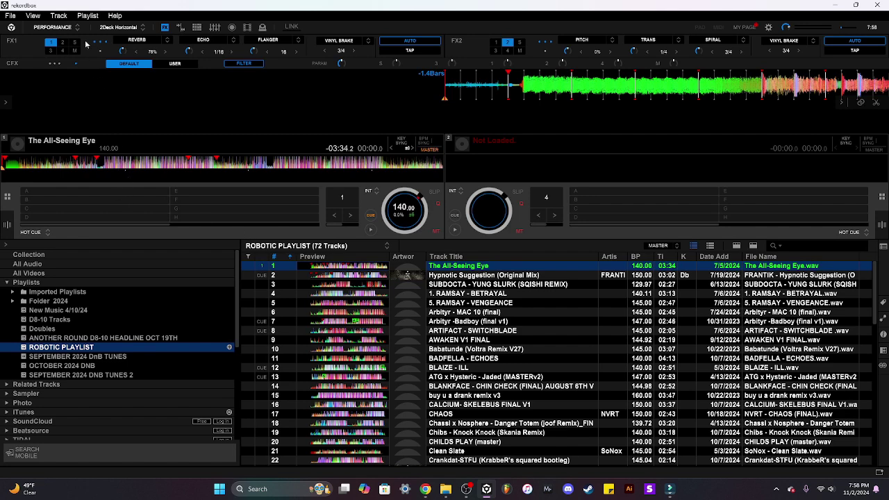
{"action": "left_click", "coordinate": [67, 28]}
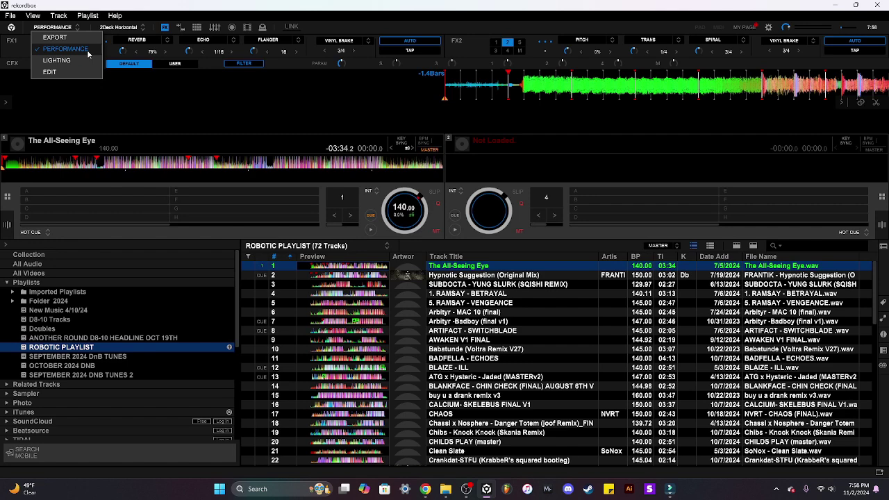
{"action": "left_click", "coordinate": [82, 48]}
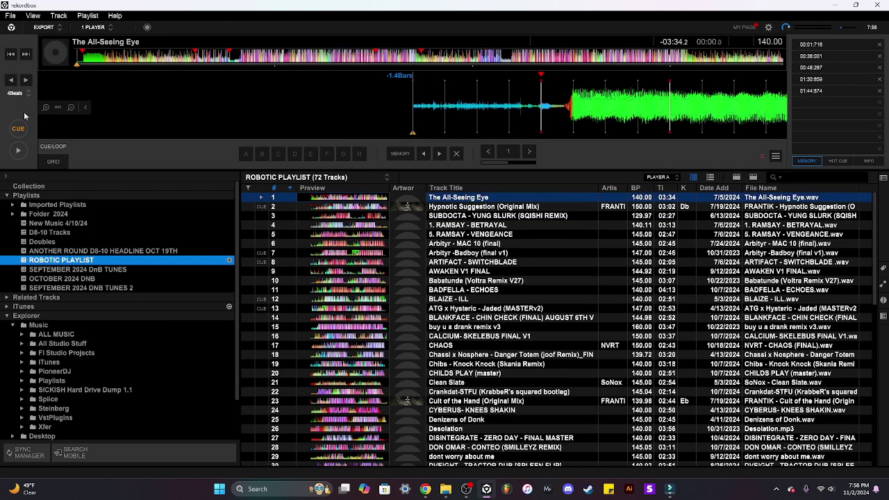
{"action": "left_click", "coordinate": [44, 28]}
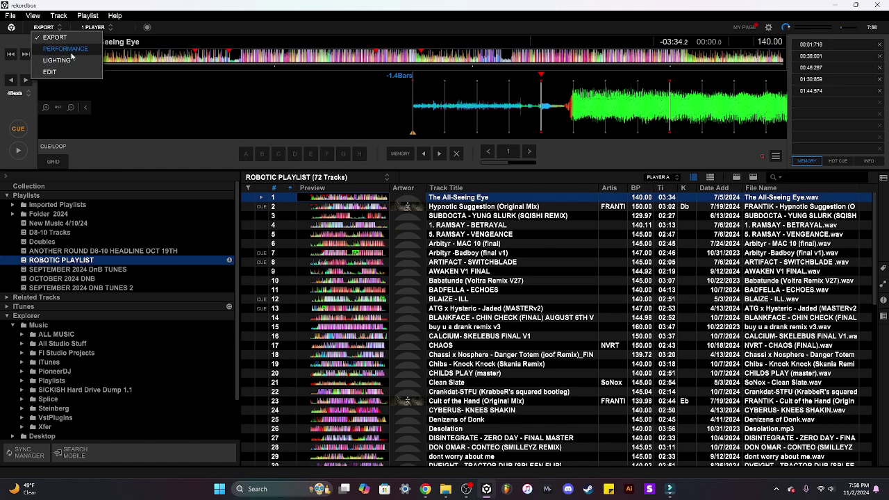
{"action": "left_click", "coordinate": [249, 28]}
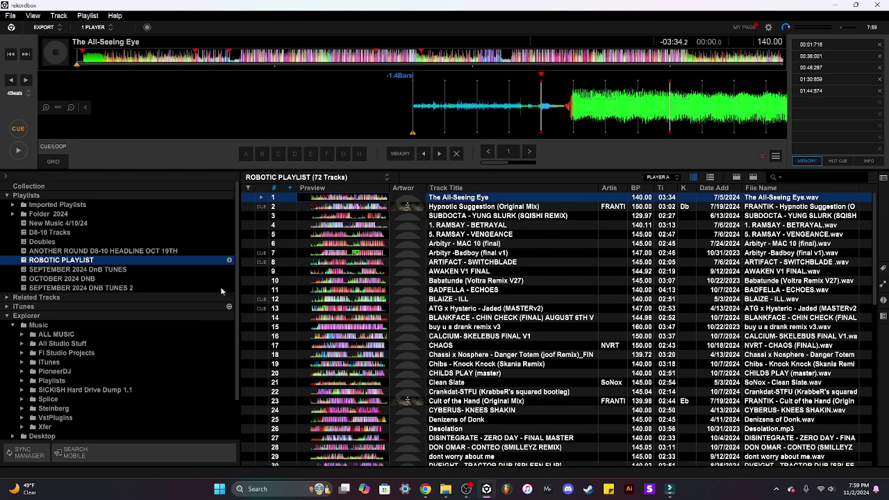
- Toggle the track's grid editing tools and collapse then re-expand the Music folder
{"action": "left_click", "coordinate": [52, 161]}
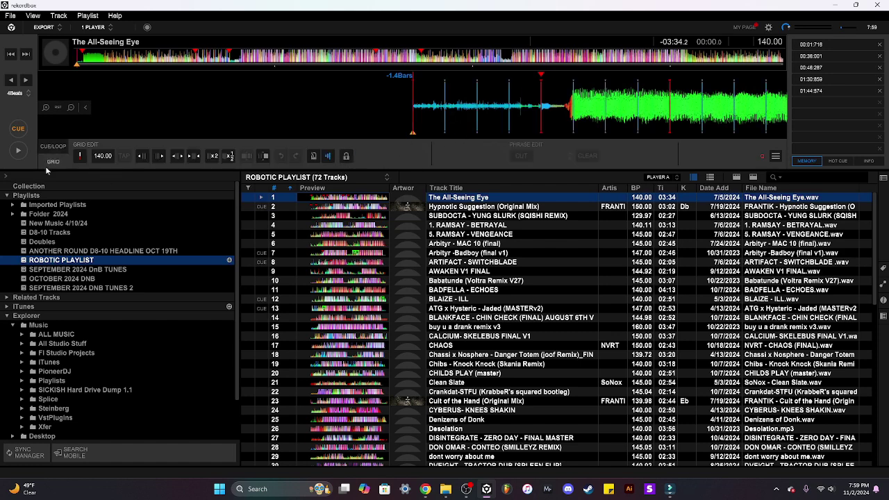
{"action": "left_click", "coordinate": [53, 146]}
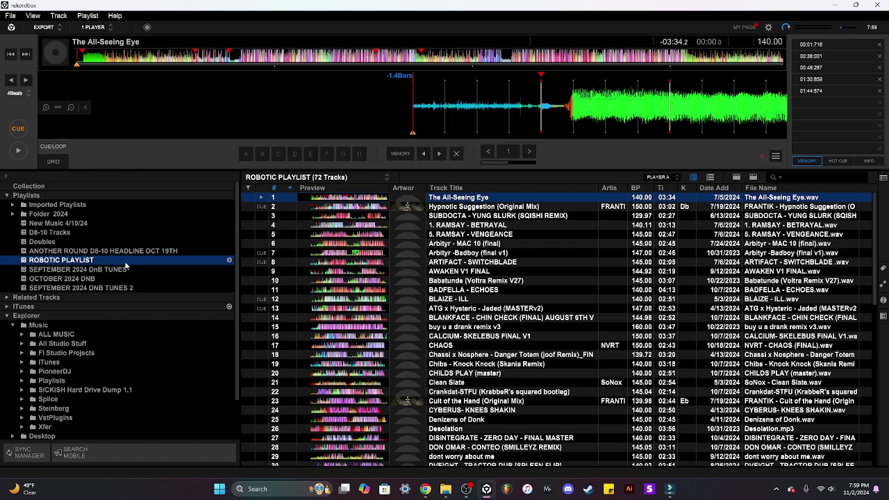
{"action": "left_click", "coordinate": [14, 325]}
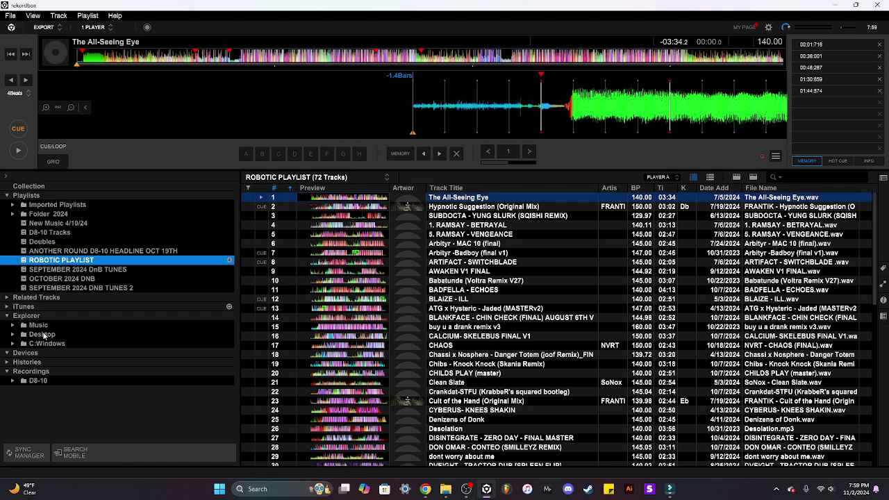
{"action": "left_click", "coordinate": [14, 325]}
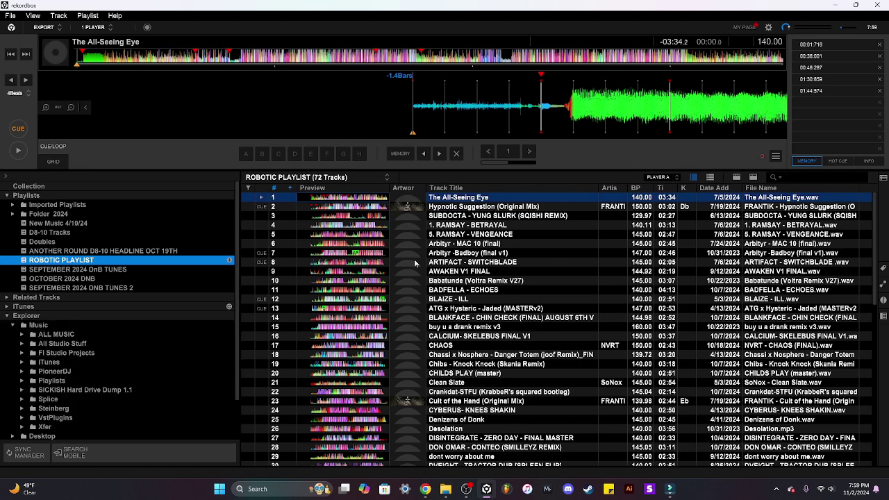
- Return to Performance mode and show deck 1's grid edit and auto gain controls
{"action": "mouse_move", "coordinate": [406, 289]}
{"action": "left_click", "coordinate": [51, 29]}
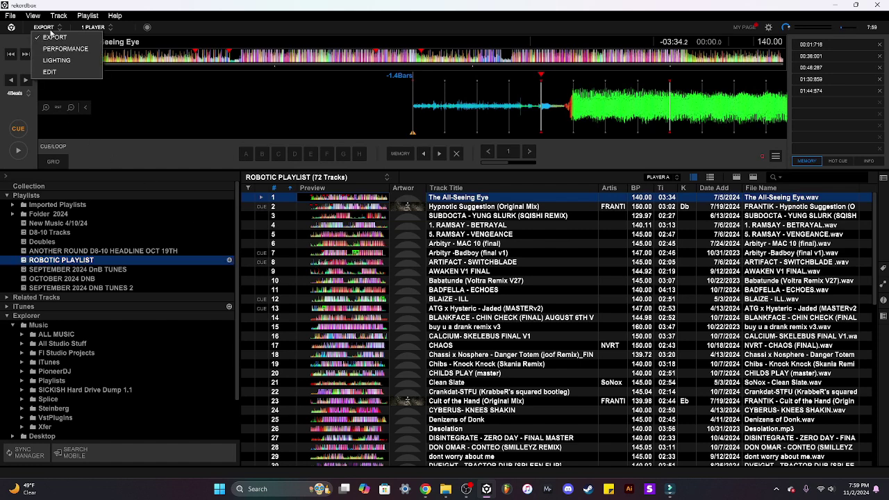
{"action": "left_click", "coordinate": [68, 50]}
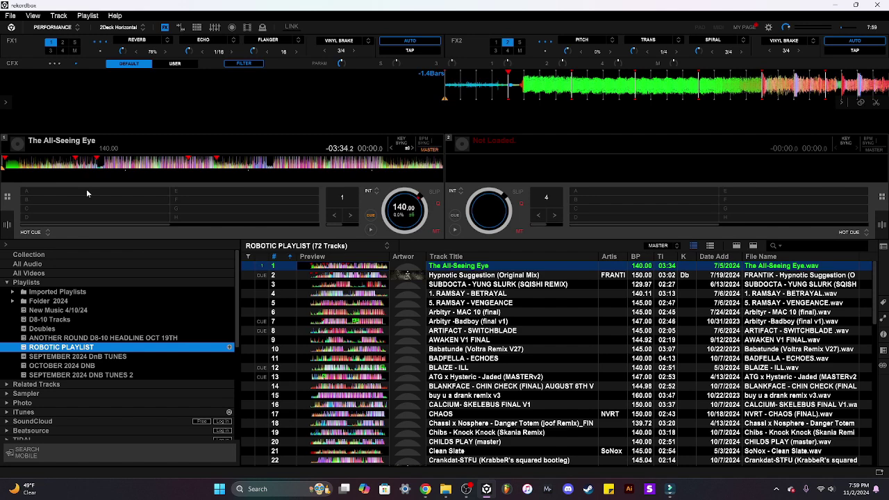
{"action": "left_click", "coordinate": [8, 229]}
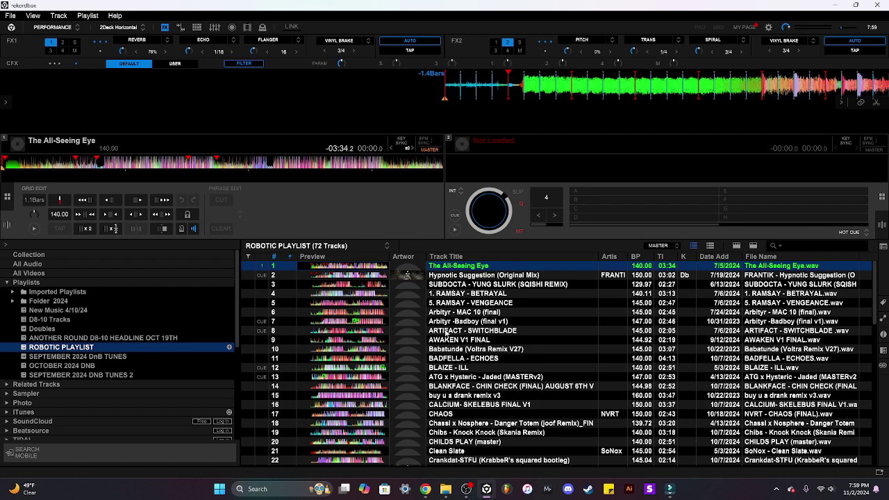
- List the Explorer Music folder's tracks and select KOMPLVINT - COUNTDOWN
{"action": "scroll", "coordinate": [125, 347], "scroll_direction": "down", "scroll_amount": 4}
{"action": "left_click", "coordinate": [87, 354]}
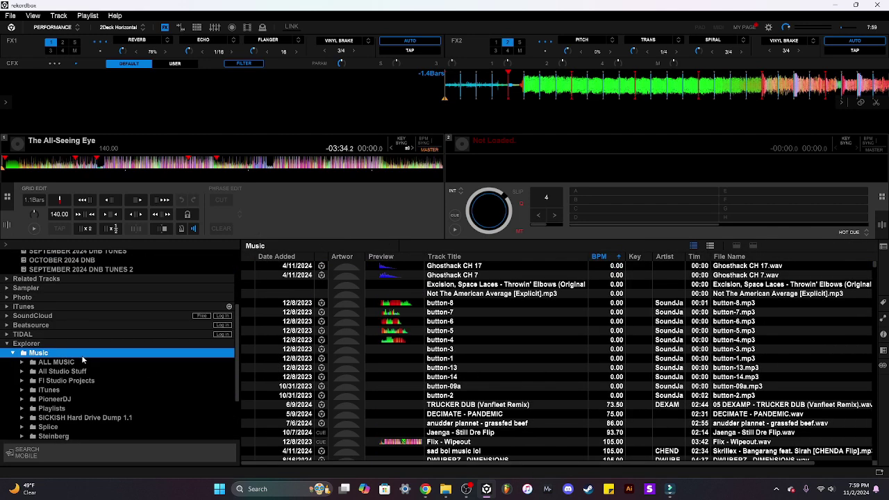
{"action": "scroll", "coordinate": [513, 368], "scroll_direction": "down", "scroll_amount": 1}
{"action": "scroll", "coordinate": [513, 368], "scroll_direction": "down", "scroll_amount": 1}
{"action": "scroll", "coordinate": [510, 388], "scroll_direction": "down", "scroll_amount": 6}
{"action": "left_click", "coordinate": [511, 399]}
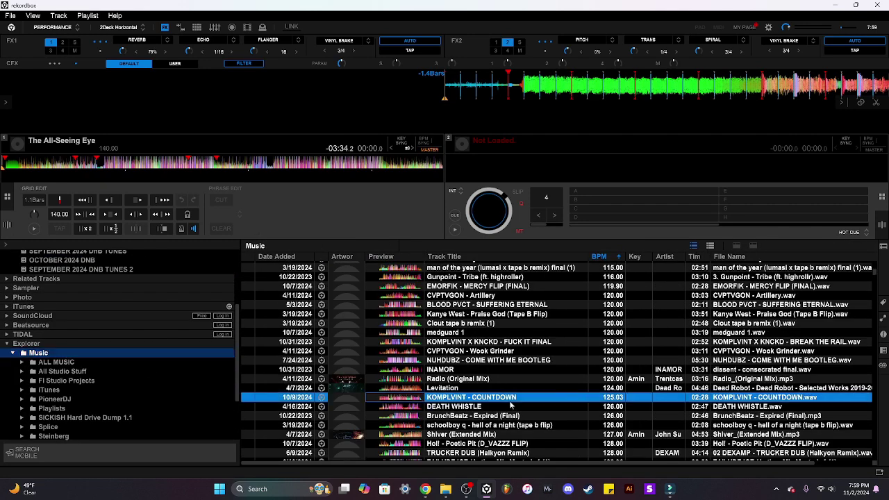
{"action": "scroll", "coordinate": [475, 401], "scroll_direction": "up", "scroll_amount": 5}
{"action": "scroll", "coordinate": [172, 322], "scroll_direction": "up", "scroll_amount": 4}
{"action": "scroll", "coordinate": [483, 384], "scroll_direction": "down", "scroll_amount": 6}
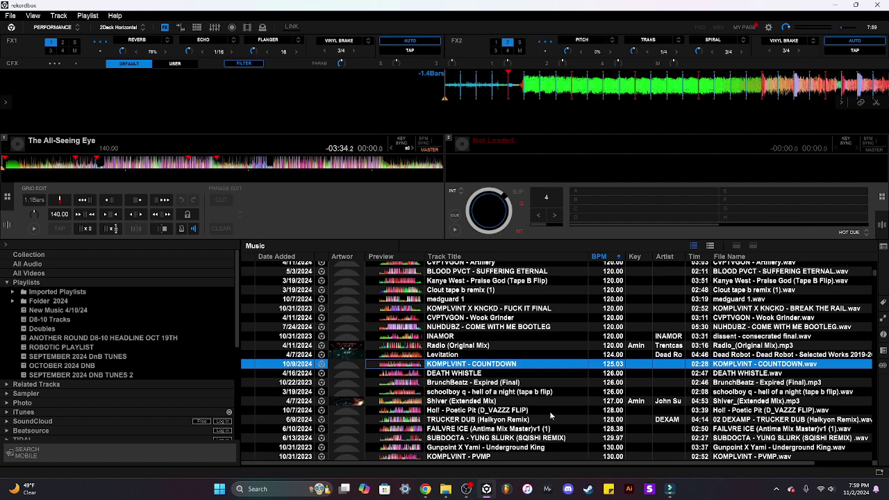
- Open the ANOTHER ROUND D8-10 HEADLINE OCT 19TH playlist and load HEAVY BASS TRACK onto deck 1
{"action": "left_click", "coordinate": [58, 338]}
{"action": "left_click", "coordinate": [483, 295]}
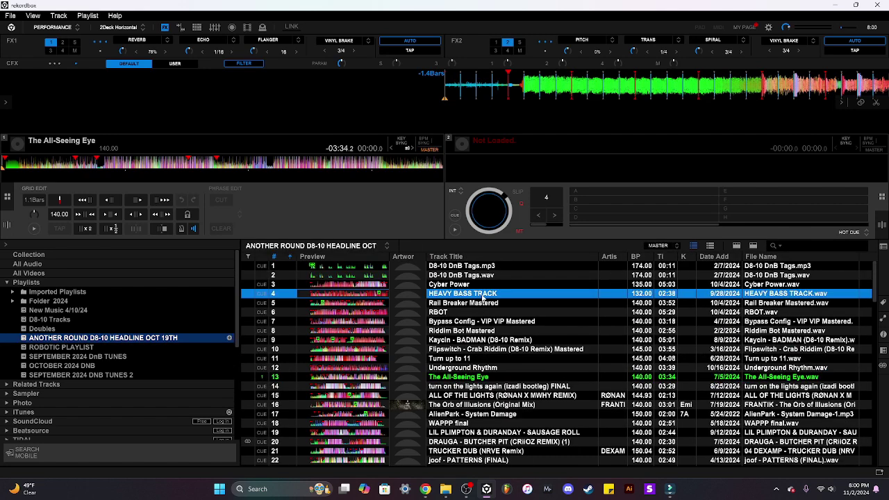
{"action": "left_click_drag", "start_coordinate": [462, 294], "coordinate": [343, 211]}
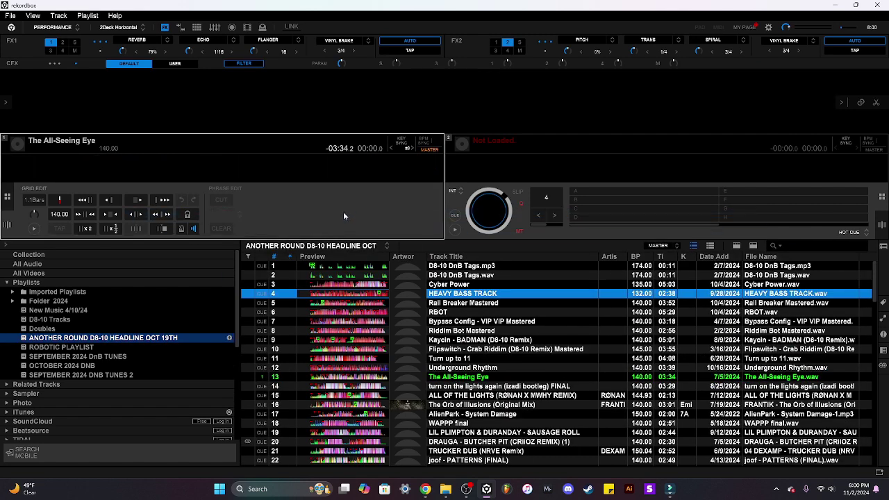
- Load Kaycin - BADMAN, Underground Rhythm, SAUSAGE ROLL and TRUCKER DUB onto deck 1 in turn
{"action": "mouse_move", "coordinate": [486, 348]}
{"action": "left_mouse_down"}
{"action": "mouse_move", "coordinate": [343, 208]}
{"action": "mouse_move", "coordinate": [343, 198]}
{"action": "left_mouse_up"}
{"action": "left_click_drag", "start_coordinate": [461, 367], "coordinate": [326, 180]}
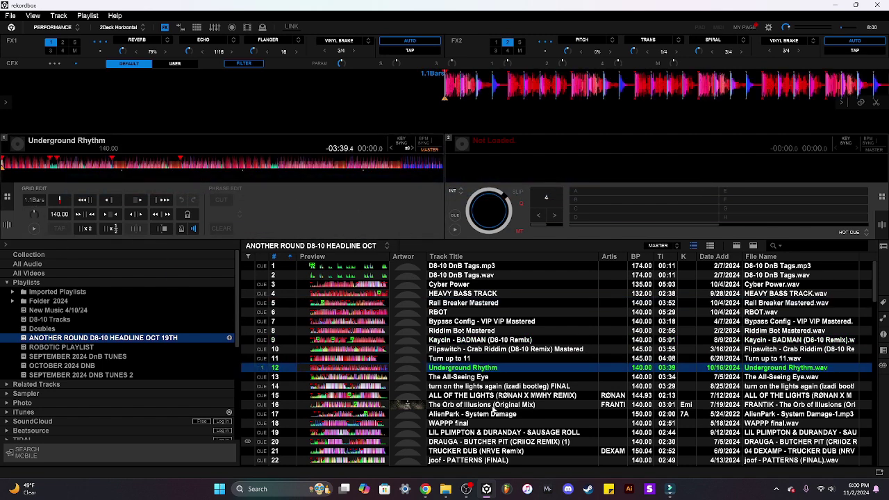
{"action": "left_click_drag", "start_coordinate": [479, 404], "coordinate": [326, 209]}
{"action": "mouse_move", "coordinate": [500, 432]}
{"action": "left_mouse_down"}
{"action": "mouse_move", "coordinate": [327, 223]}
{"action": "mouse_move", "coordinate": [326, 208]}
{"action": "left_mouse_up"}
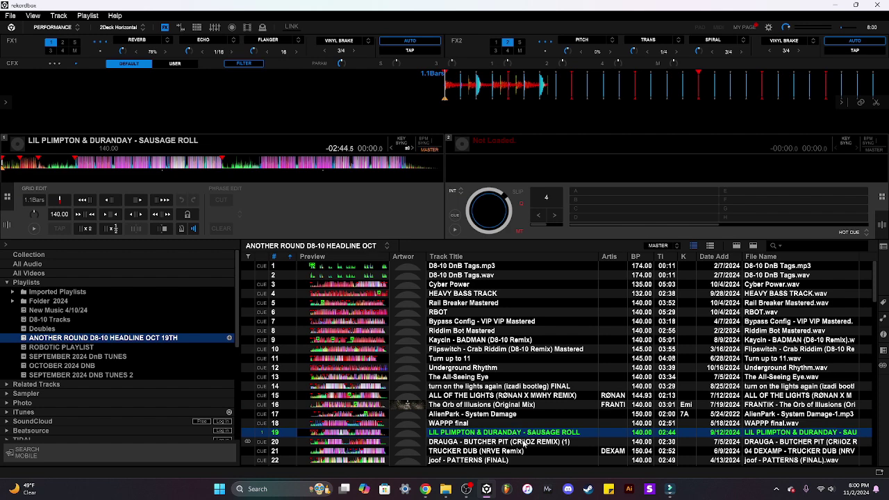
{"action": "left_click_drag", "start_coordinate": [479, 450], "coordinate": [42, 208]}
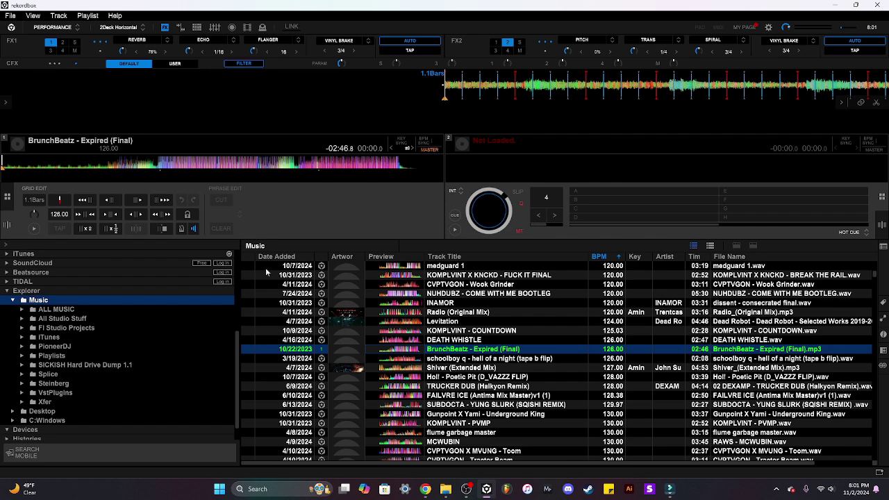
- Load schoolboy q - hell of a night, SUBDOCTA - YUNG SLURK, then following tracks onto deck 1
{"action": "double_click", "coordinate": [457, 358]}
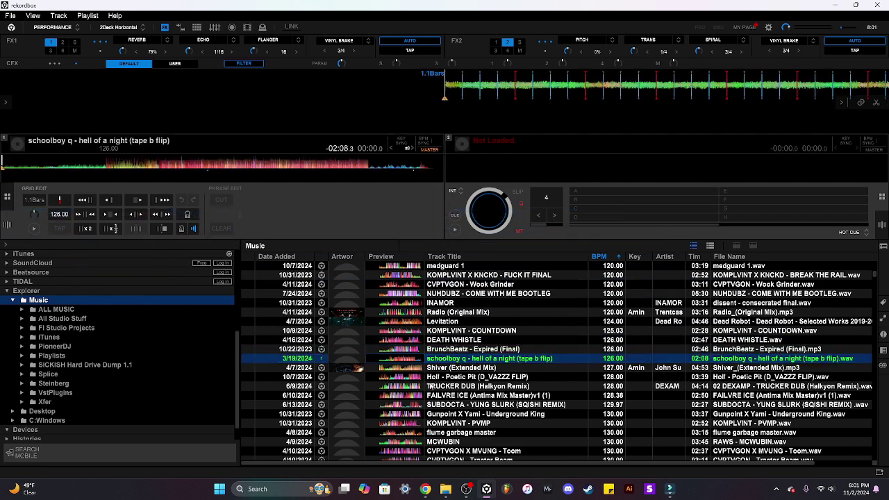
{"action": "double_click", "coordinate": [474, 404]}
{"action": "scroll", "coordinate": [485, 396], "scroll_direction": "down", "scroll_amount": 6}
{"action": "mouse_move", "coordinate": [494, 395]}
{"action": "left_mouse_down"}
{"action": "mouse_move", "coordinate": [374, 256]}
{"action": "mouse_move", "coordinate": [229, 159]}
{"action": "left_mouse_up"}
{"action": "scroll", "coordinate": [486, 347], "scroll_direction": "down", "scroll_amount": 2}
{"action": "left_click_drag", "start_coordinate": [451, 384], "coordinate": [350, 203]}
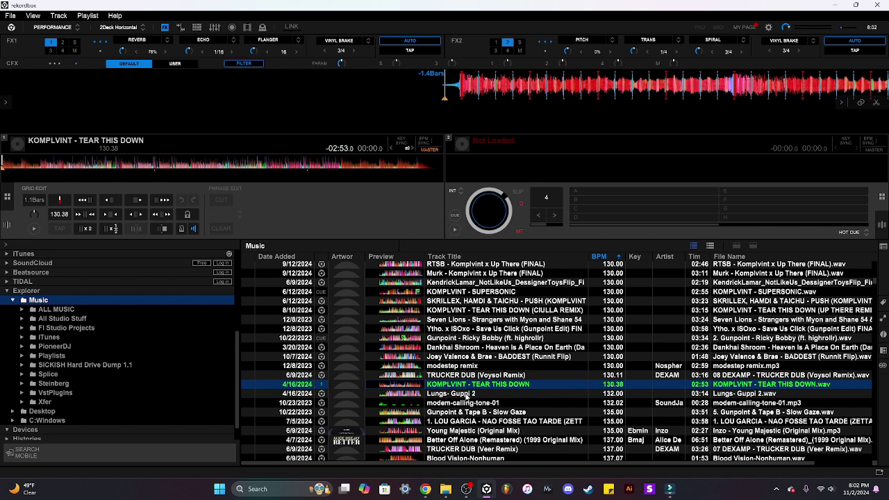
- Load successive Music tracks onto deck 1, up to LONDON BRIDGE(FELMAX FLIP)
{"action": "left_click_drag", "start_coordinate": [467, 393], "coordinate": [208, 160]}
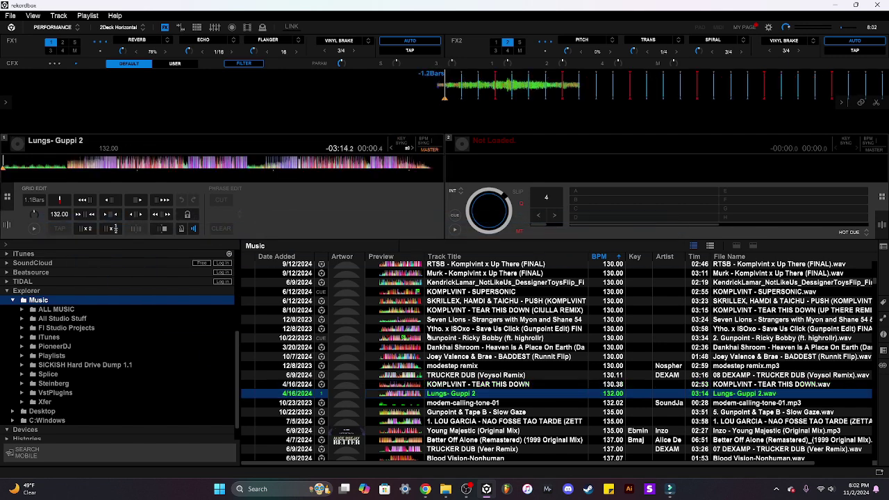
{"action": "scroll", "coordinate": [448, 382], "scroll_direction": "down", "scroll_amount": 2}
{"action": "mouse_move", "coordinate": [448, 382]}
{"action": "left_mouse_down"}
{"action": "mouse_move", "coordinate": [448, 352]}
{"action": "mouse_move", "coordinate": [209, 160]}
{"action": "left_mouse_up"}
{"action": "scroll", "coordinate": [448, 382], "scroll_direction": "down", "scroll_amount": 4}
{"action": "left_click_drag", "start_coordinate": [448, 384], "coordinate": [208, 160]}
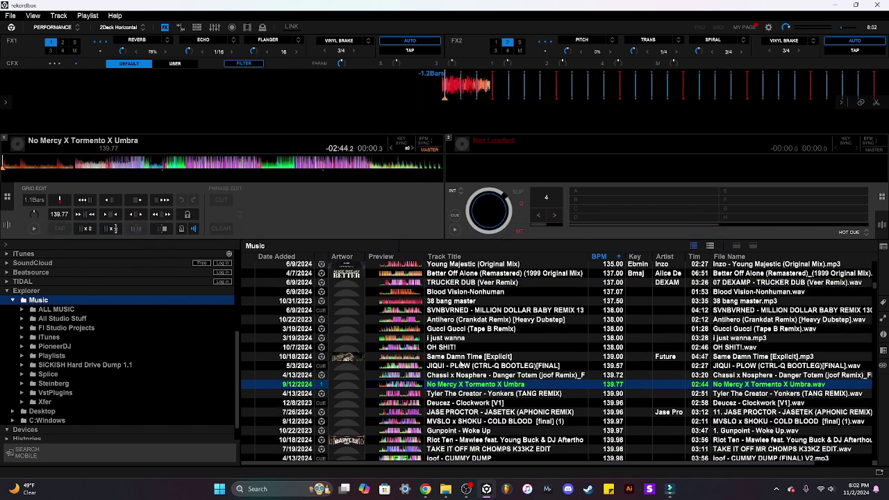
{"action": "scroll", "coordinate": [448, 382], "scroll_direction": "down", "scroll_amount": 2}
{"action": "scroll", "coordinate": [448, 381], "scroll_direction": "down", "scroll_amount": 3}
{"action": "left_click_drag", "start_coordinate": [448, 377], "coordinate": [208, 159]}
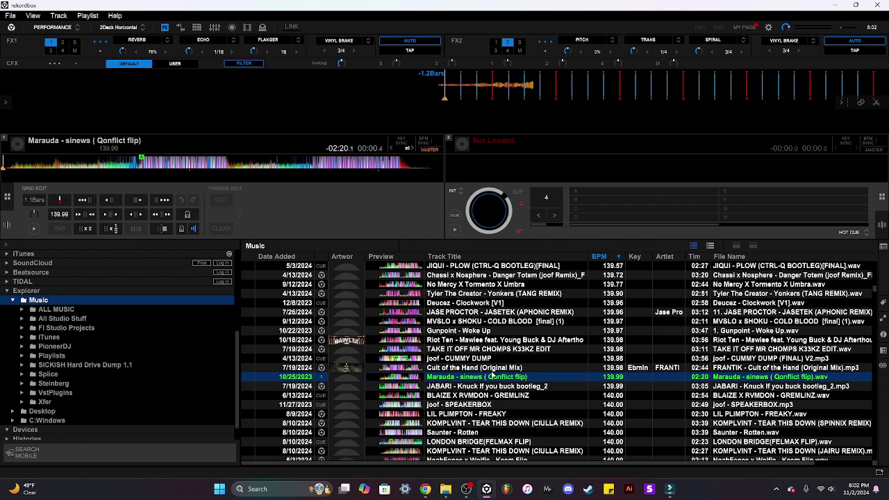
{"action": "mouse_move", "coordinate": [448, 413]}
{"action": "left_mouse_down"}
{"action": "mouse_move", "coordinate": [430, 321]}
{"action": "mouse_move", "coordinate": [208, 159]}
{"action": "left_mouse_up"}
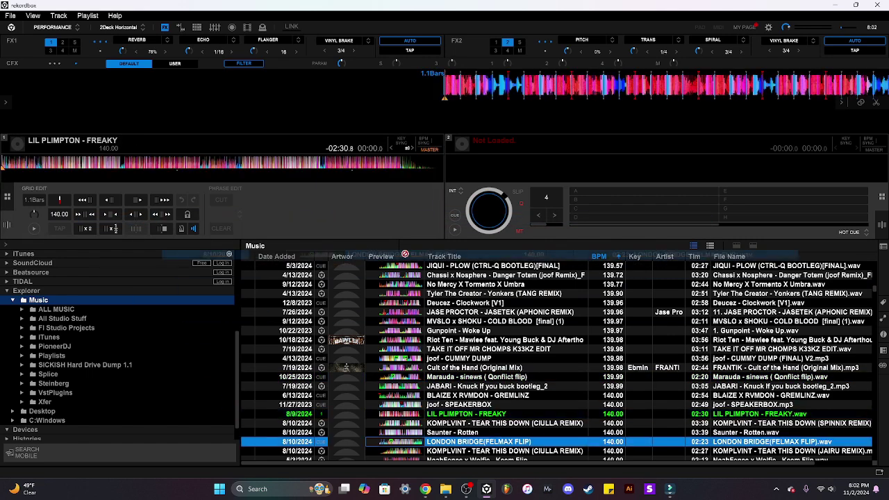
{"action": "left_click_drag", "start_coordinate": [448, 441], "coordinate": [208, 159]}
- Load further tracks onto deck 1, including JuJu Beats - Your Eyes and Wiz Khalifa x Juicy J - Errday
{"action": "scroll", "coordinate": [497, 383], "scroll_direction": "down", "scroll_amount": 5}
{"action": "left_click_drag", "start_coordinate": [458, 410], "coordinate": [208, 160]}
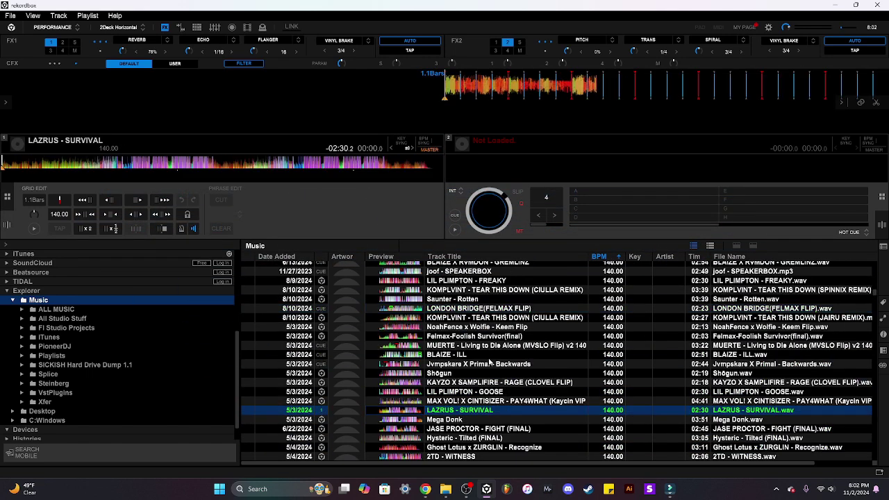
{"action": "mouse_move", "coordinate": [486, 447]}
{"action": "left_mouse_down"}
{"action": "mouse_move", "coordinate": [528, 422]}
{"action": "mouse_move", "coordinate": [377, 214]}
{"action": "left_mouse_up"}
{"action": "scroll", "coordinate": [448, 382], "scroll_direction": "down", "scroll_amount": 3}
{"action": "left_click", "coordinate": [447, 417]}
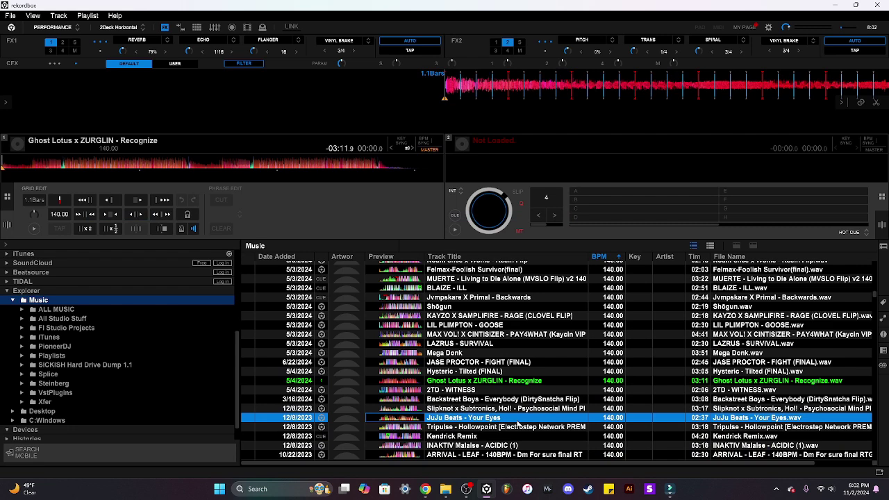
{"action": "left_click_drag", "start_coordinate": [448, 417], "coordinate": [358, 199]}
{"action": "scroll", "coordinate": [486, 416], "scroll_direction": "down", "scroll_amount": 5}
{"action": "left_click_drag", "start_coordinate": [486, 419], "coordinate": [320, 185]}
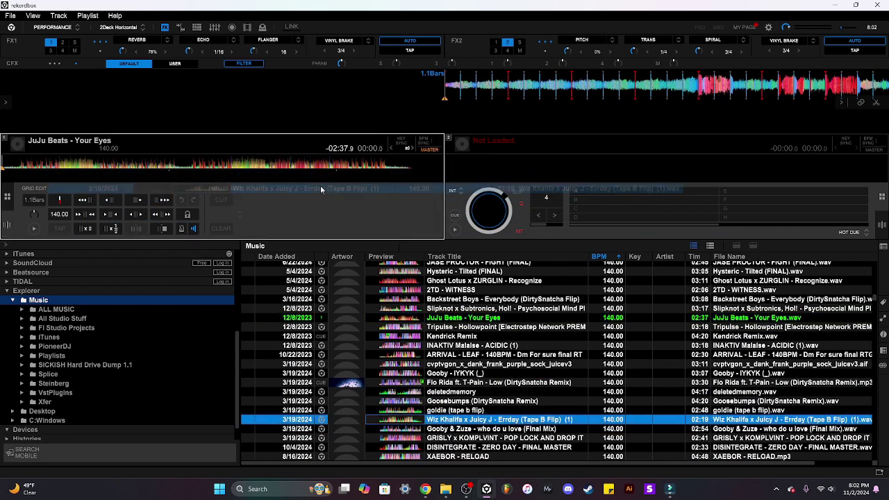
- Load the next tracks onto deck 1, then FIGHT ME (v2 FINAL) and CHILDS PLAY (master)
{"action": "scroll", "coordinate": [478, 373], "scroll_direction": "down", "scroll_amount": 4}
{"action": "left_click_drag", "start_coordinate": [458, 402], "coordinate": [344, 198]}
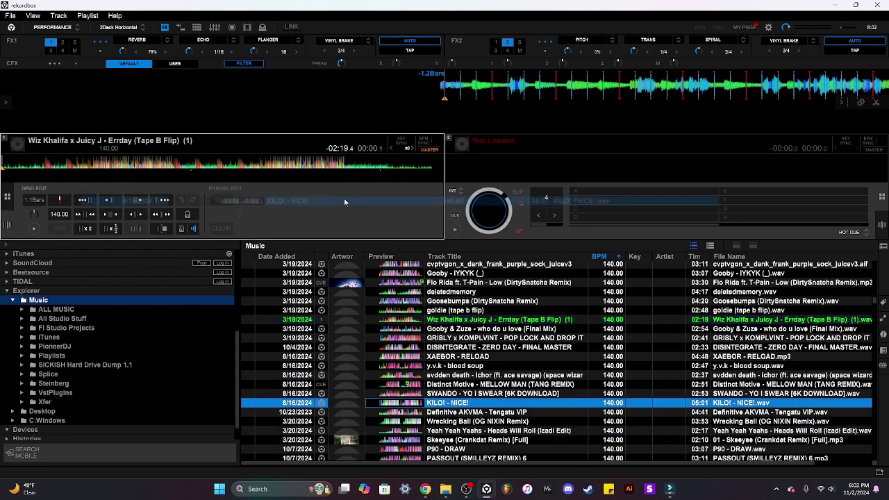
{"action": "scroll", "coordinate": [552, 383], "scroll_direction": "down", "scroll_amount": 2}
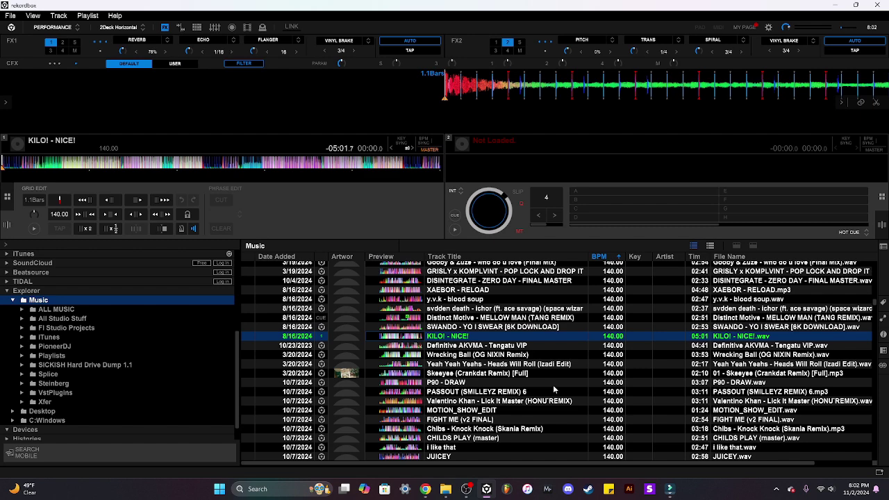
{"action": "left_click_drag", "start_coordinate": [545, 420], "coordinate": [347, 208]}
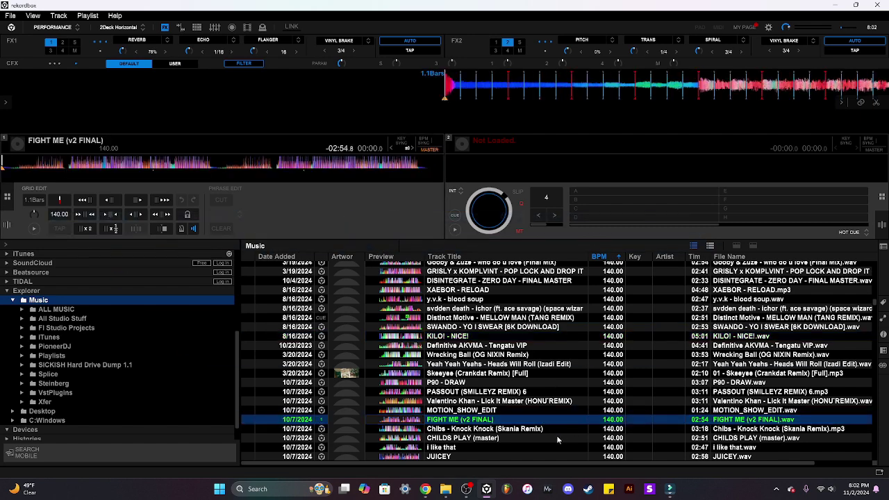
{"action": "left_click_drag", "start_coordinate": [473, 438], "coordinate": [373, 215]}
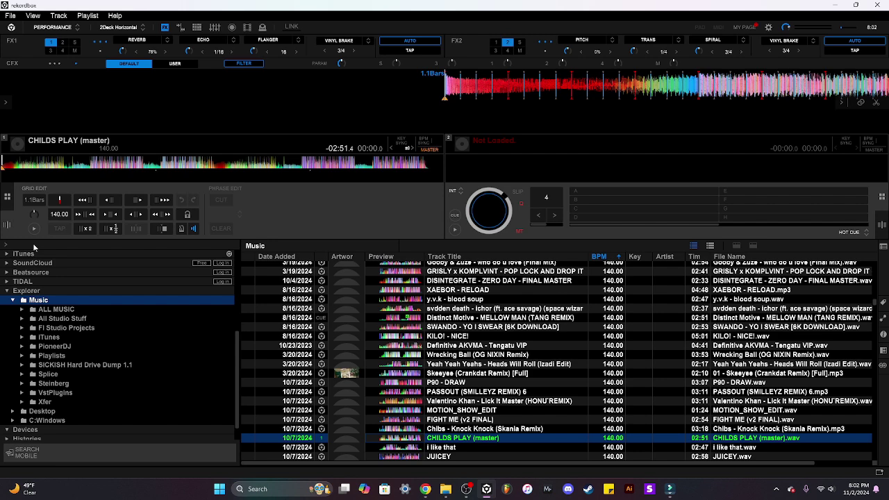
{"action": "left_click", "coordinate": [7, 204]}
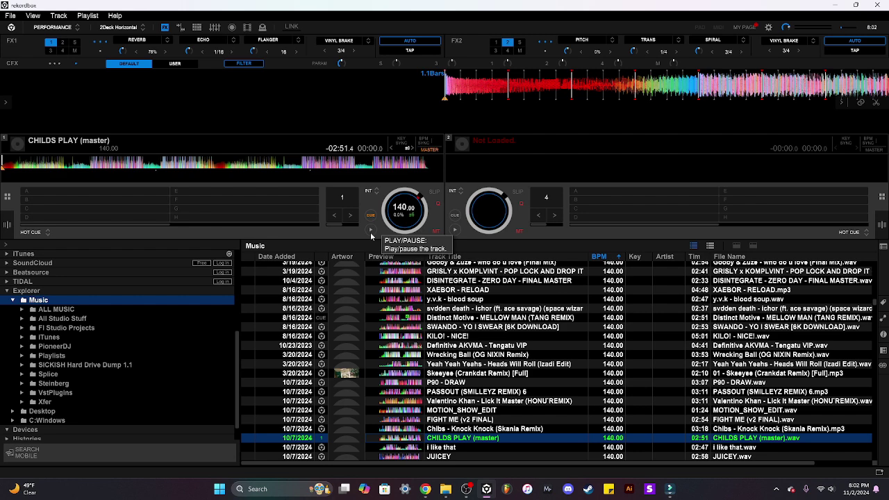
{"action": "left_click", "coordinate": [8, 225]}
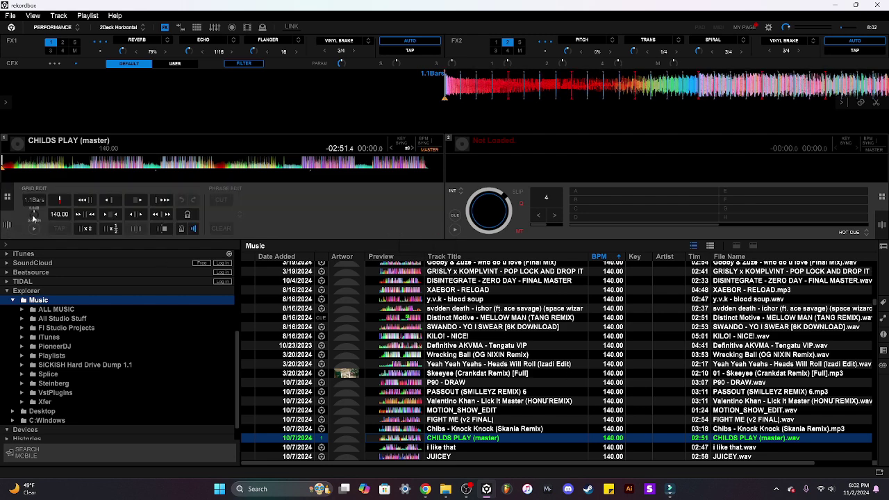